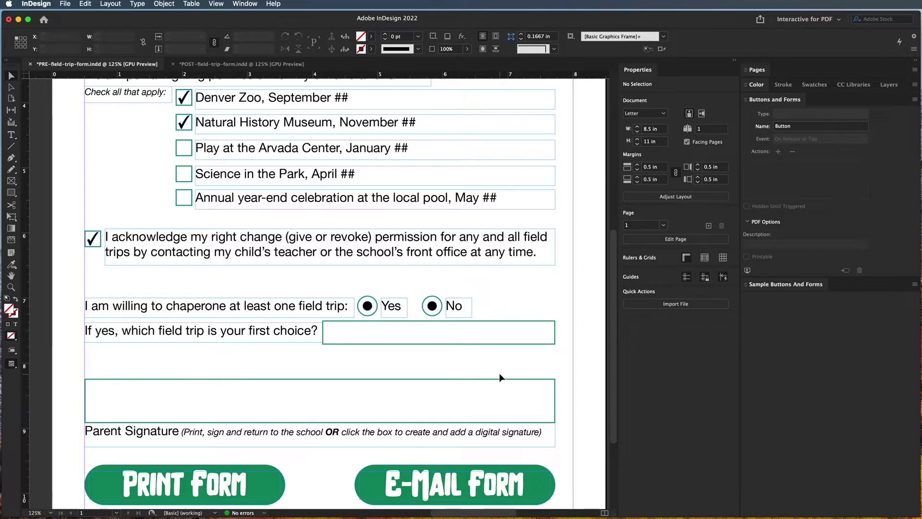
- Select the empty first-choice answer box and show its list of form field types
{"action": "left_click", "coordinate": [489, 338]}
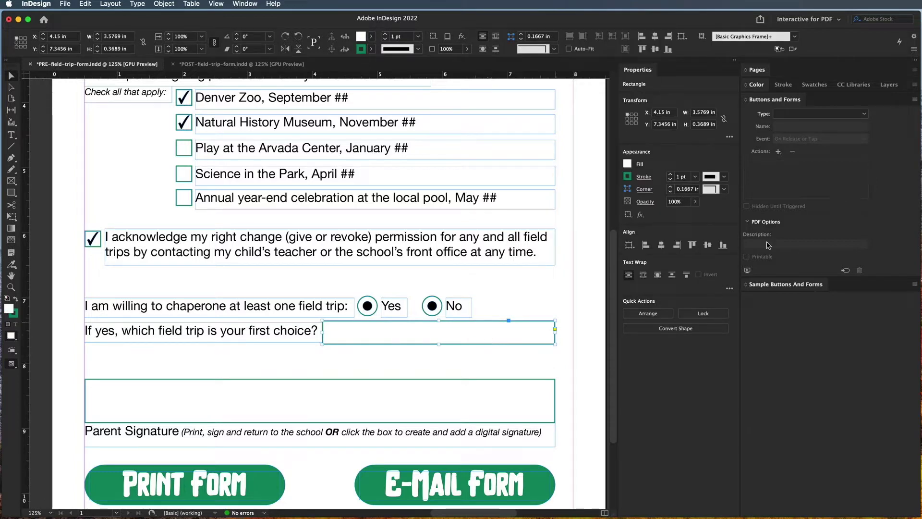
{"action": "left_click", "coordinate": [863, 114]}
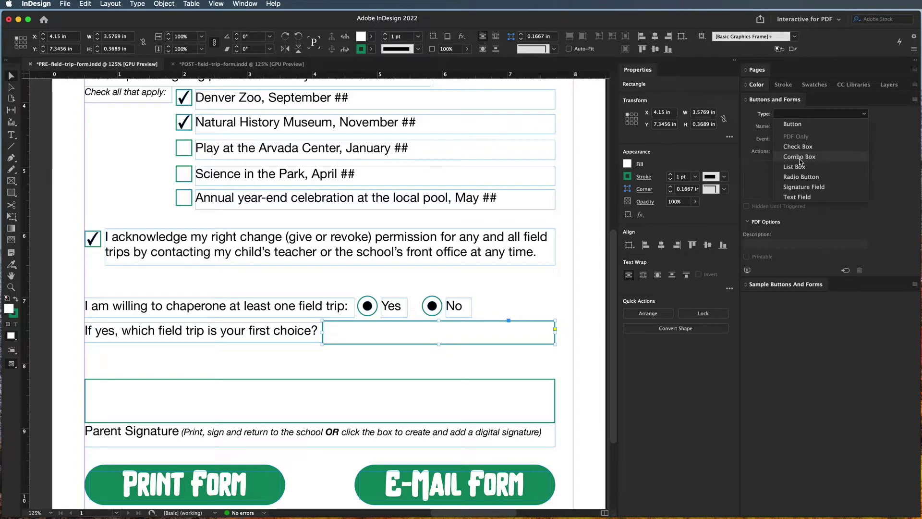
- Make it a Combo Box named 'Chaperone First Choice', described 'Please click your first choice option'
{"action": "left_click", "coordinate": [799, 158]}
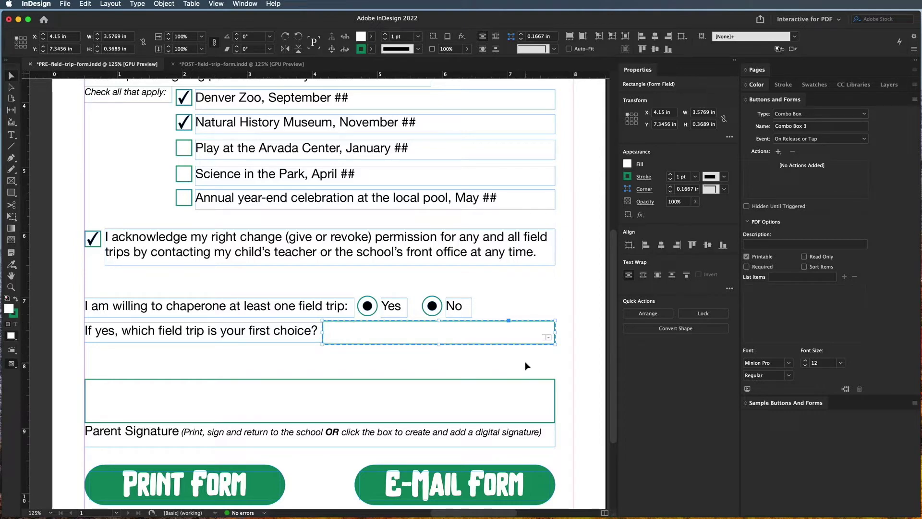
{"action": "left_click", "coordinate": [799, 126]}
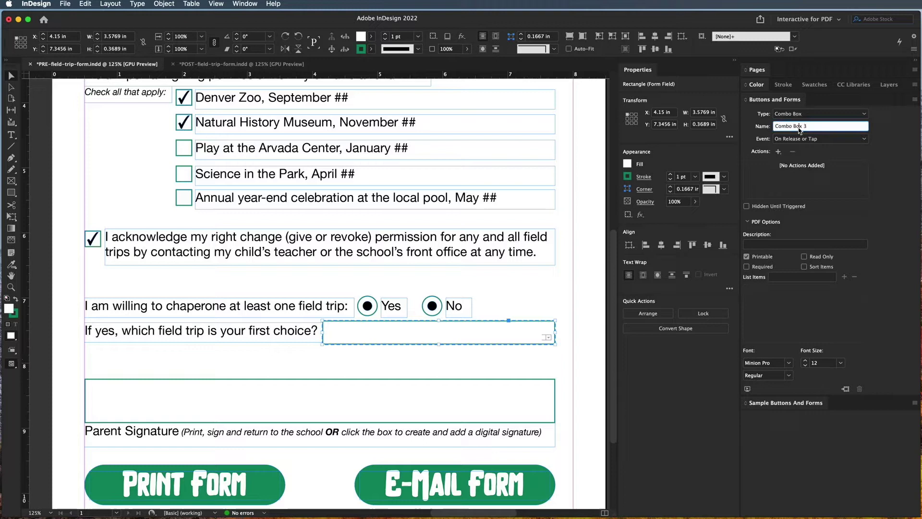
{"action": "triple_click", "coordinate": [799, 126]}
{"action": "type", "text": "Chaper"}
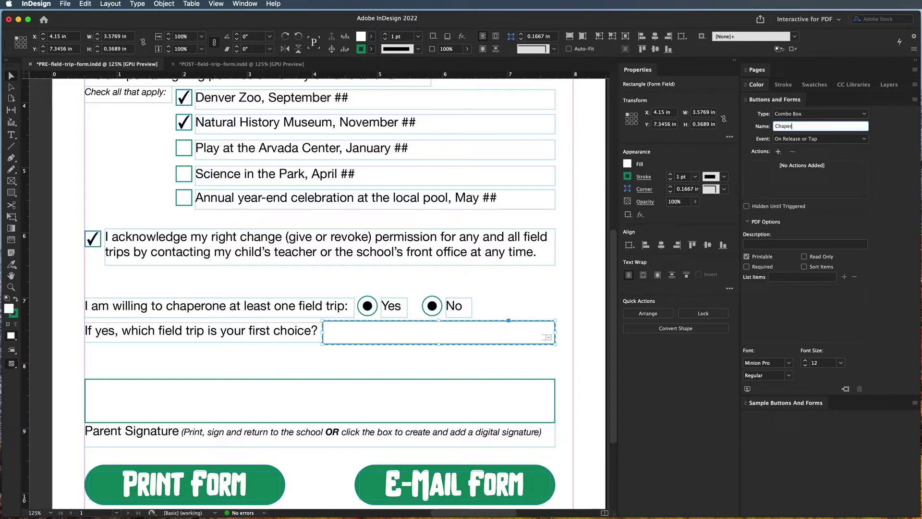
{"action": "type", "text": "one First Choice"}
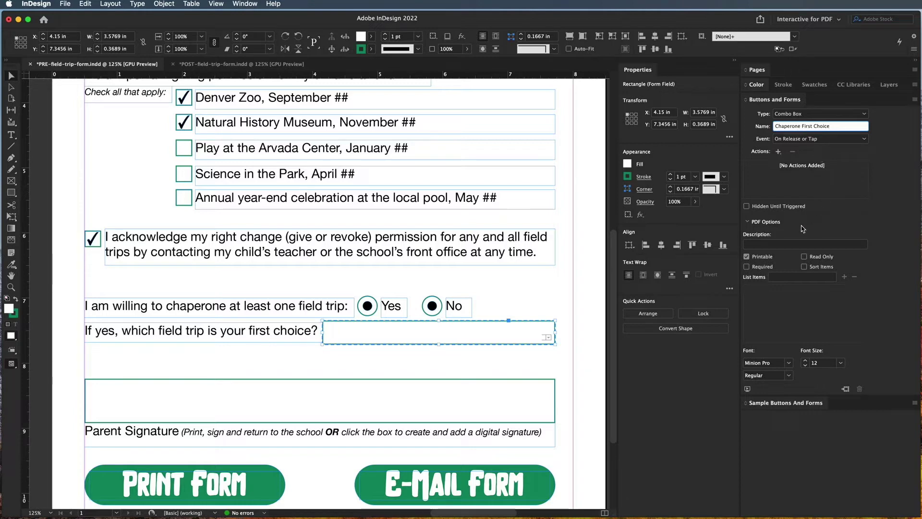
{"action": "left_click", "coordinate": [778, 245]}
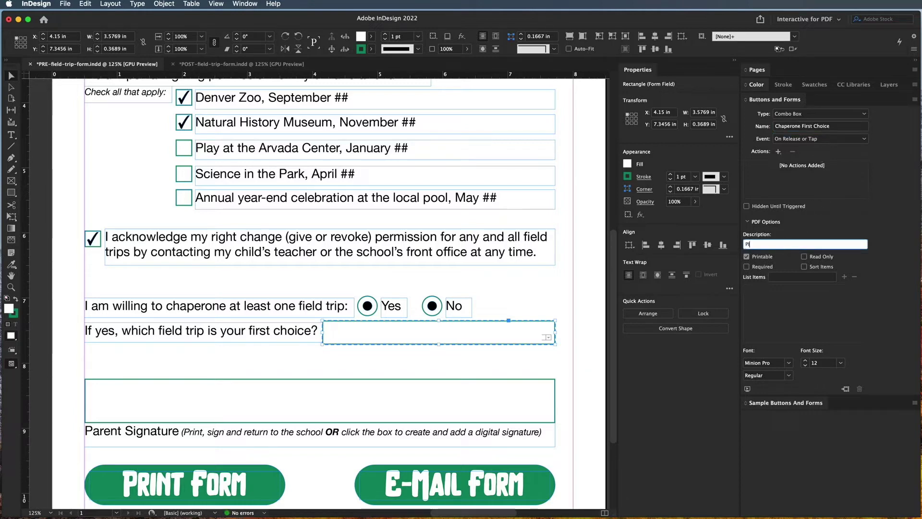
{"action": "type", "text": "Please click your first choice option"}
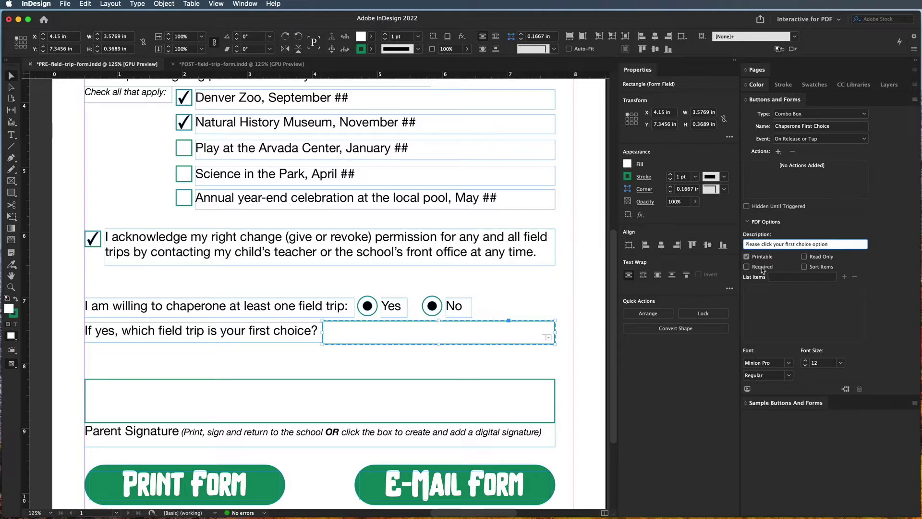
- Add 'Choose one from this list...' and 'Denver Zoo' as the first list items
{"action": "left_click", "coordinate": [788, 277]}
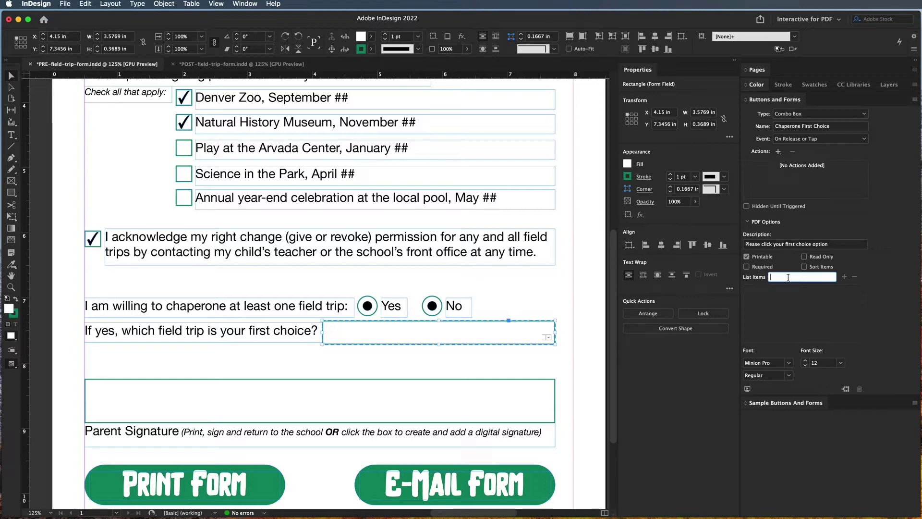
{"action": "type", "text": "Choose one from th"}
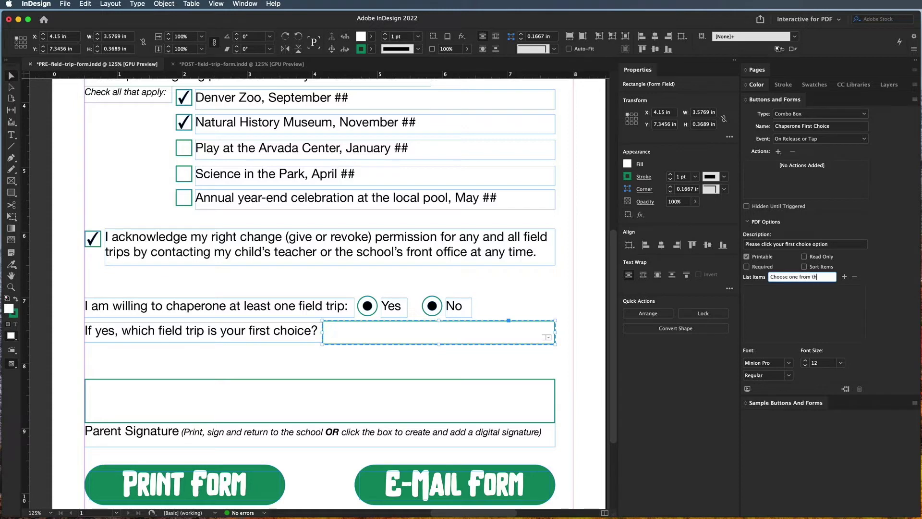
{"action": "type", "text": "is list..."}
{"action": "left_click", "coordinate": [844, 277]}
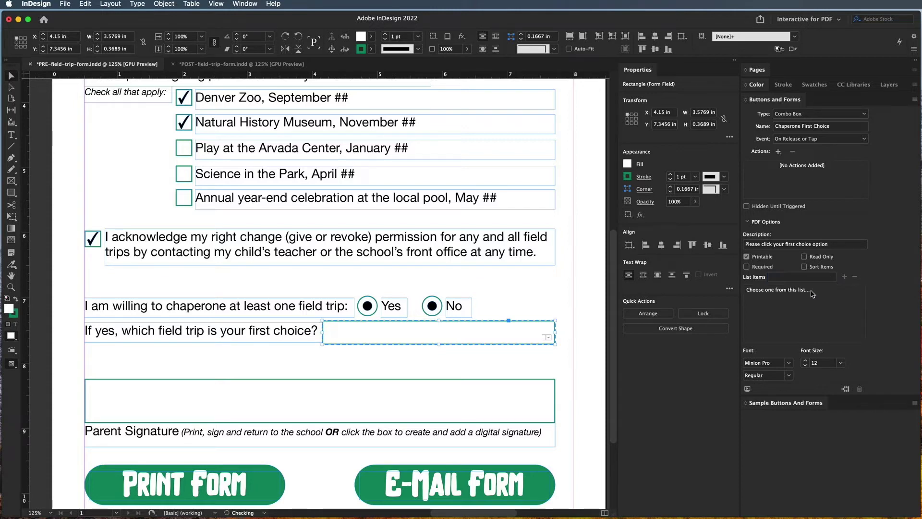
{"action": "left_click", "coordinate": [791, 277]}
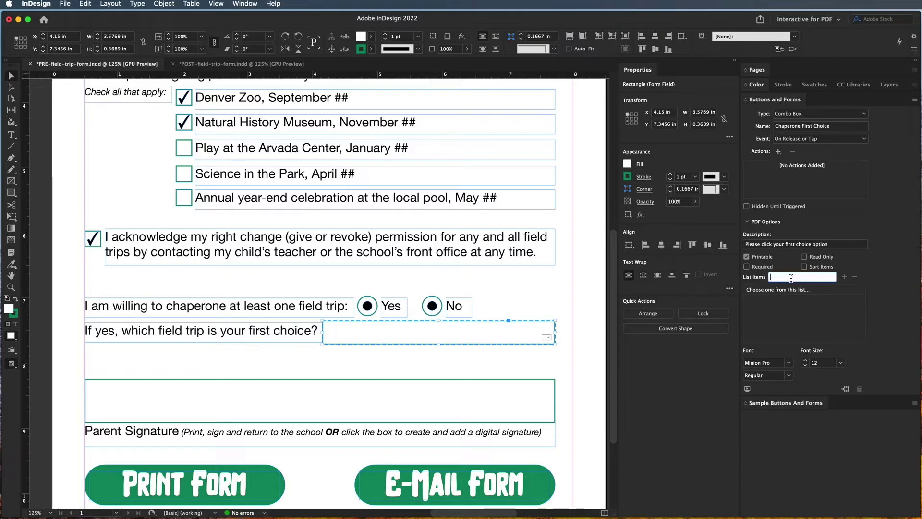
{"action": "type", "text": "Denver Zoo"}
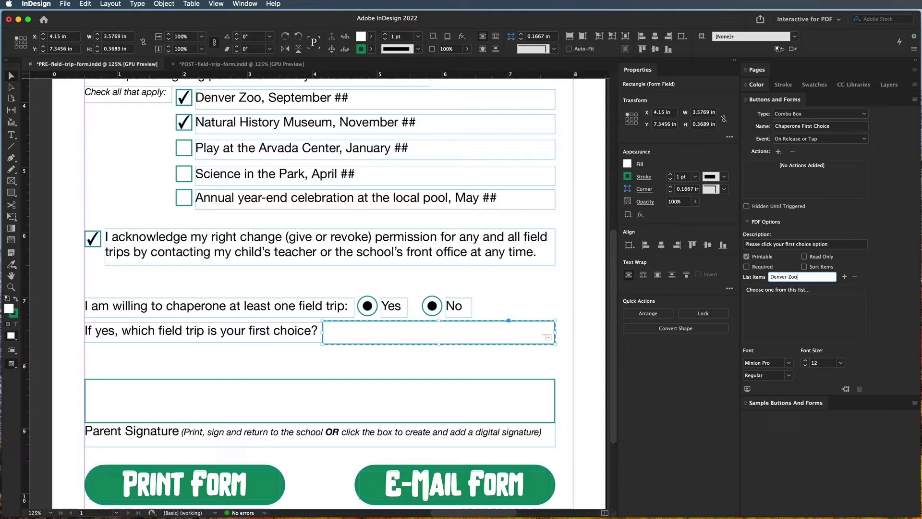
{"action": "left_click", "coordinate": [844, 277]}
- Add 'Natural History Museum' and 'Arvada Center' as further list items
{"action": "left_click", "coordinate": [803, 277]}
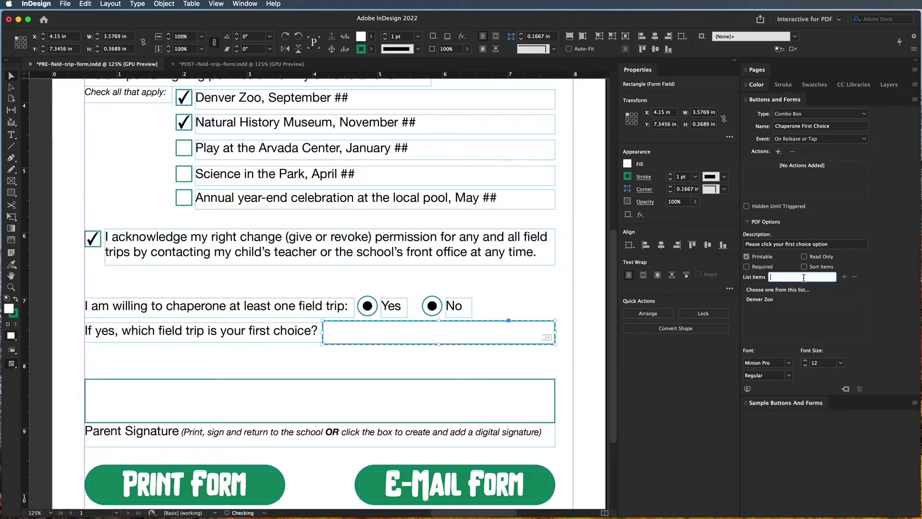
{"action": "type", "text": "Natural History Museum"}
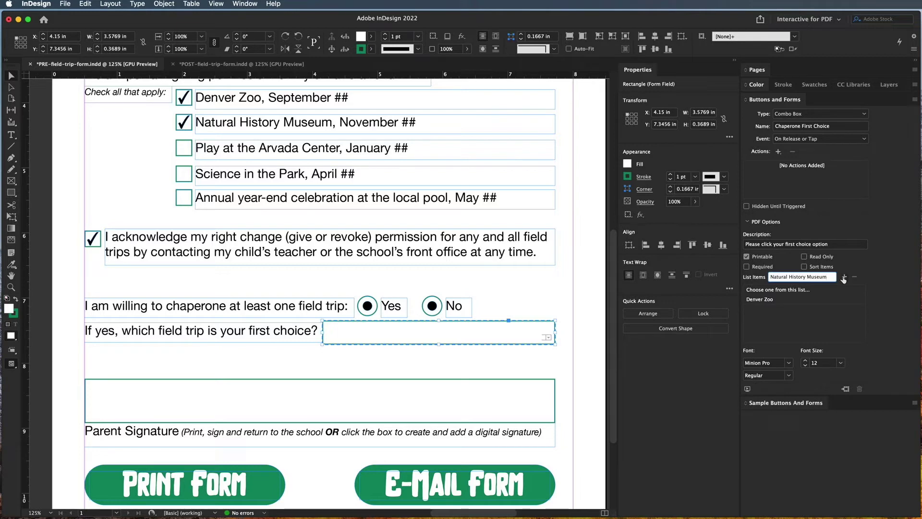
{"action": "left_click", "coordinate": [843, 277]}
{"action": "left_click", "coordinate": [790, 278]}
{"action": "type", "text": "Arav"}
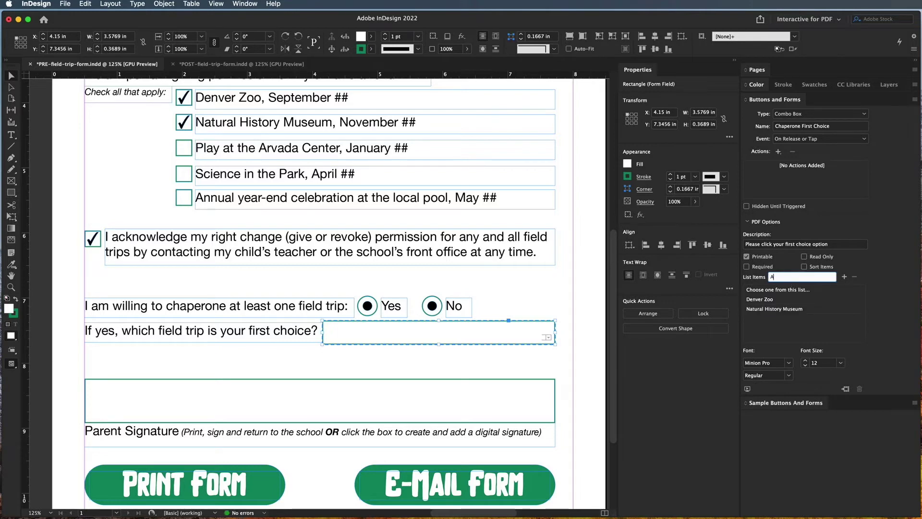
{"action": "key", "text": "BackSpace"}
{"action": "key", "text": "BackSpace"}
{"action": "type", "text": "vada Center"}
{"action": "left_click", "coordinate": [843, 277]}
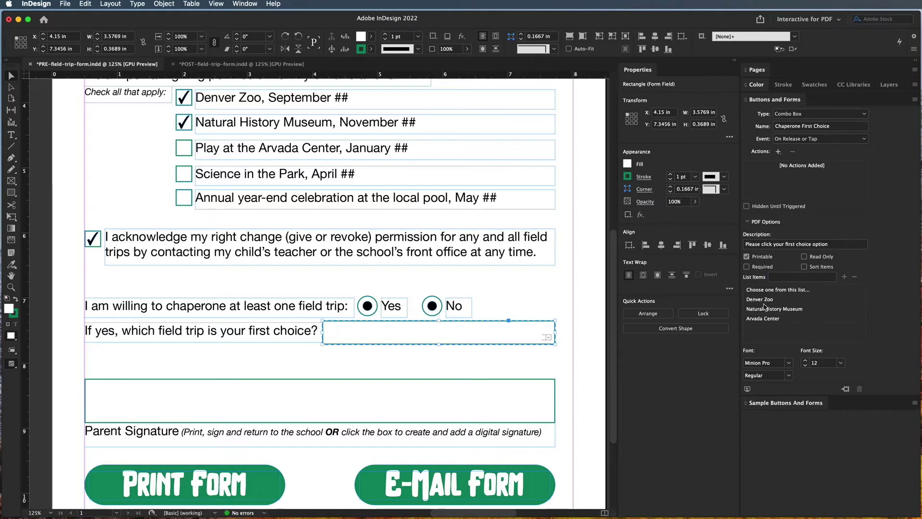
{"action": "left_click", "coordinate": [822, 278]}
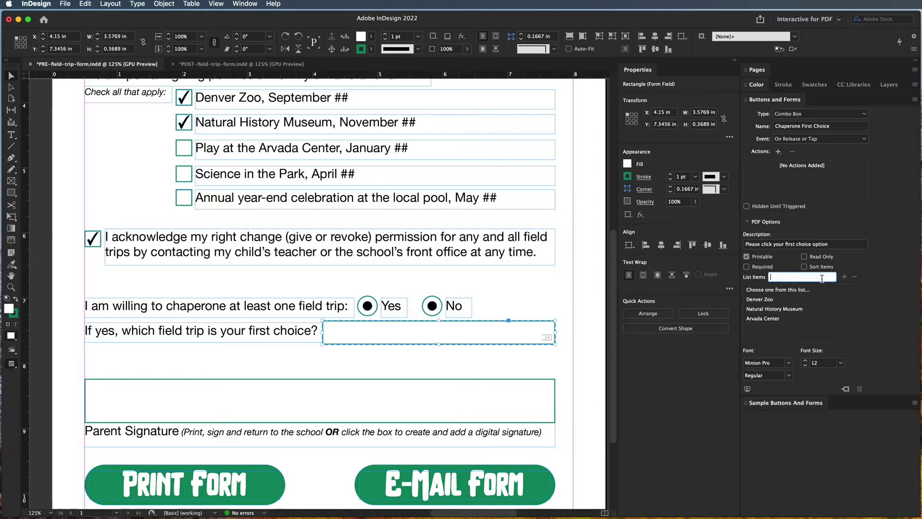
- Append 'Science in the Park' and 'Year End Pool Party' to the combo box's List Items
{"action": "type", "text": "Science in the Park"}
{"action": "left_click", "coordinate": [844, 277]}
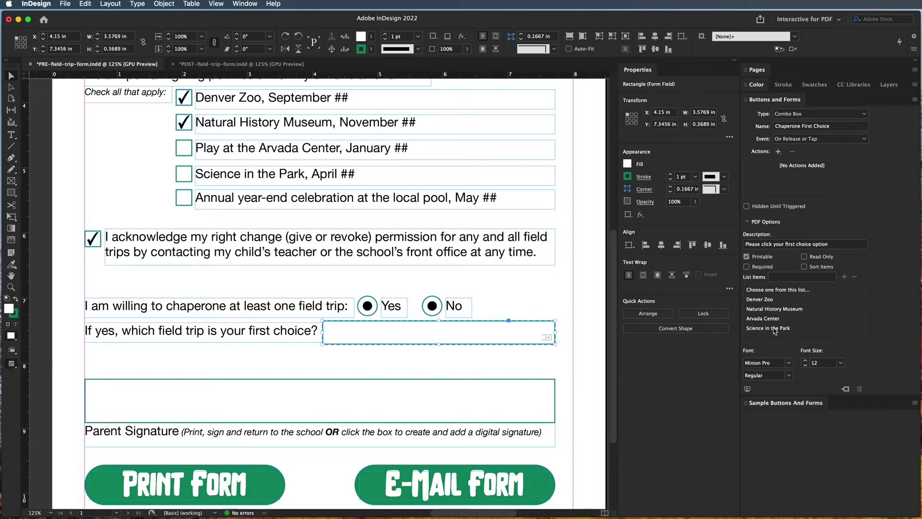
{"action": "left_click", "coordinate": [785, 277]}
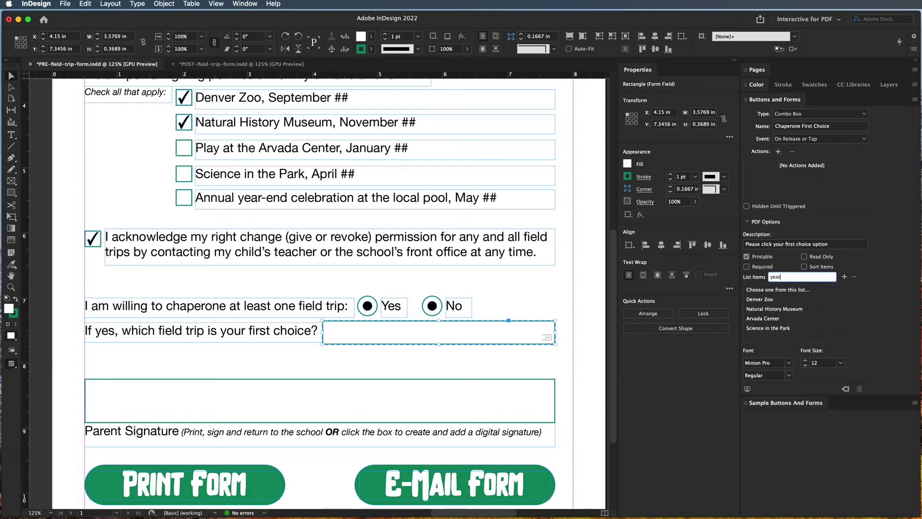
{"action": "type", "text": "Year En"}
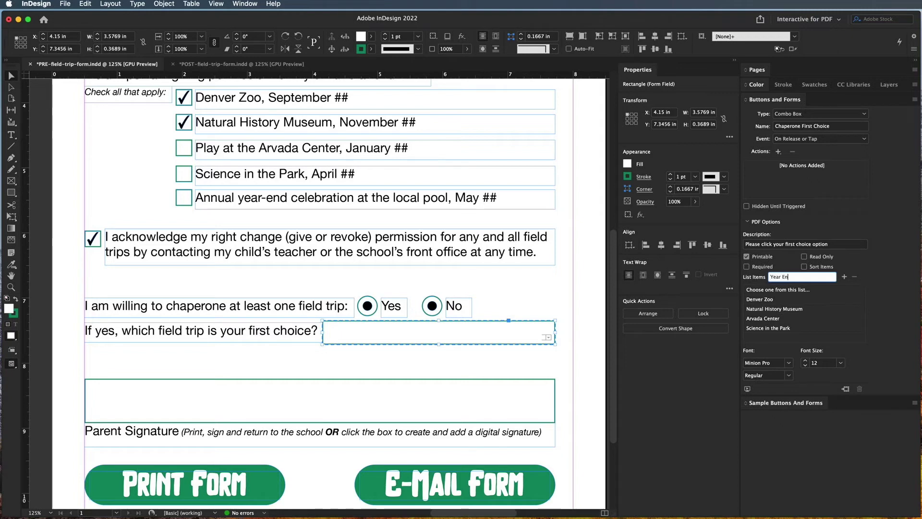
{"action": "type", "text": "d Pool Party"}
{"action": "left_click", "coordinate": [844, 278]}
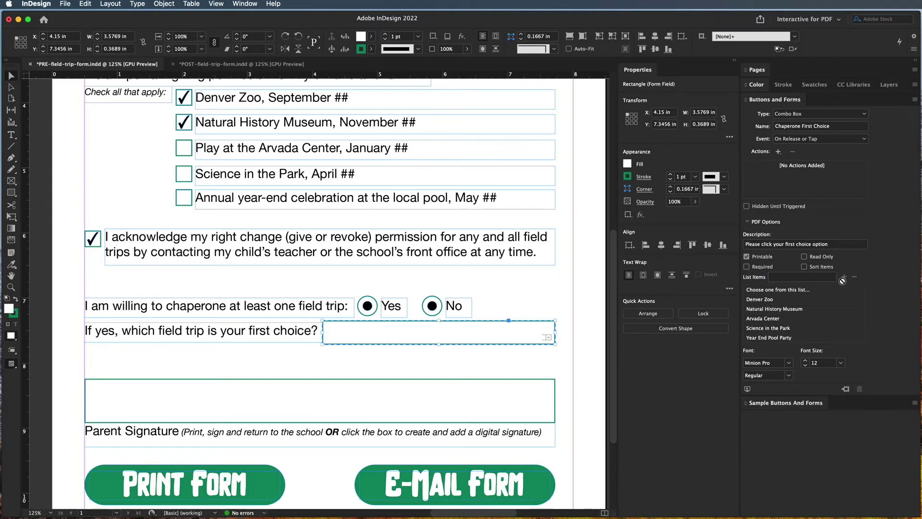
{"action": "left_click", "coordinate": [799, 300]}
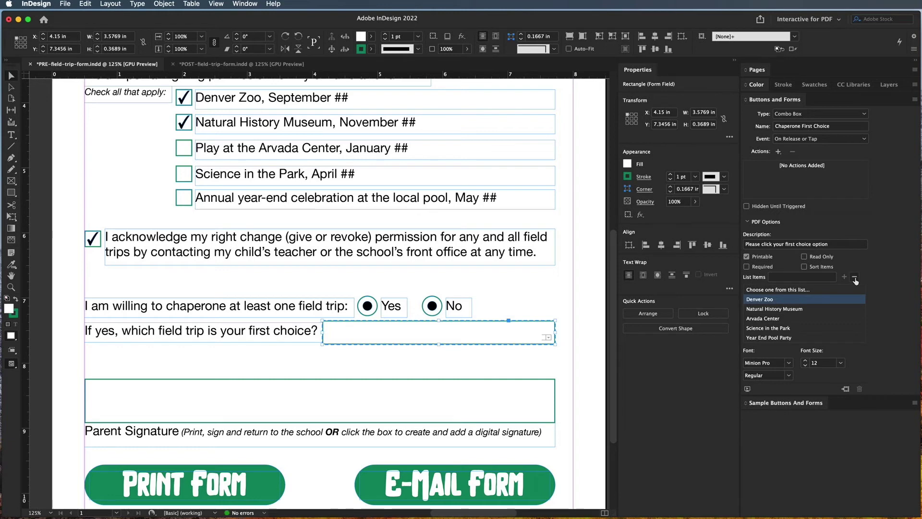
{"action": "left_click", "coordinate": [791, 337]}
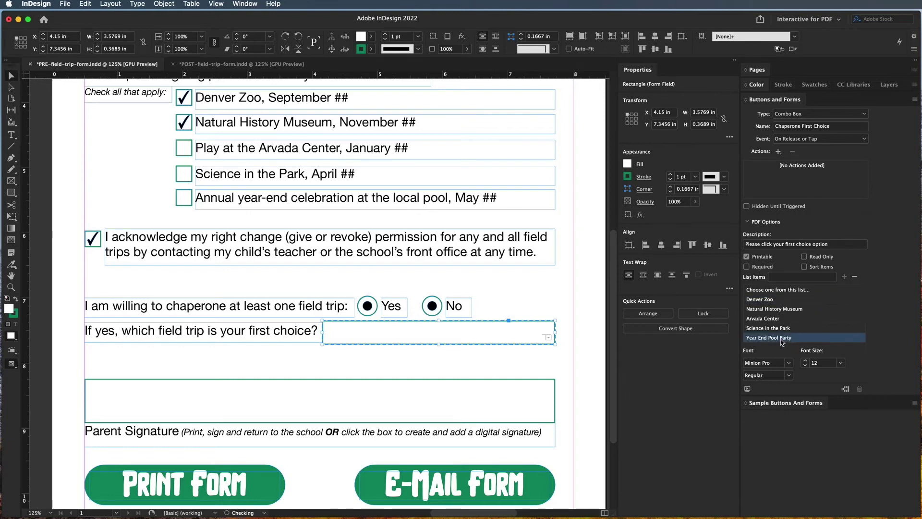
{"action": "mouse_move", "coordinate": [781, 340]}
{"action": "left_mouse_down"}
{"action": "mouse_move", "coordinate": [779, 307]}
{"action": "mouse_move", "coordinate": [776, 346]}
{"action": "left_mouse_up"}
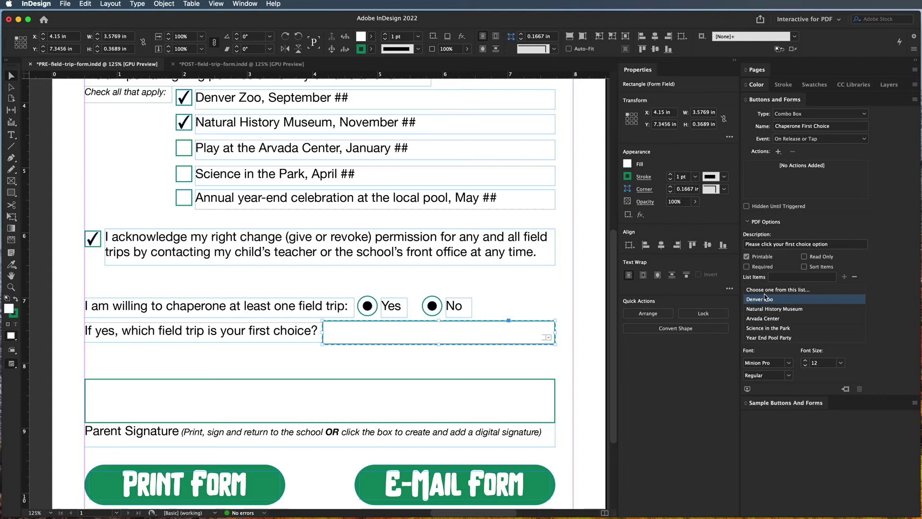
{"action": "left_click", "coordinate": [782, 277]}
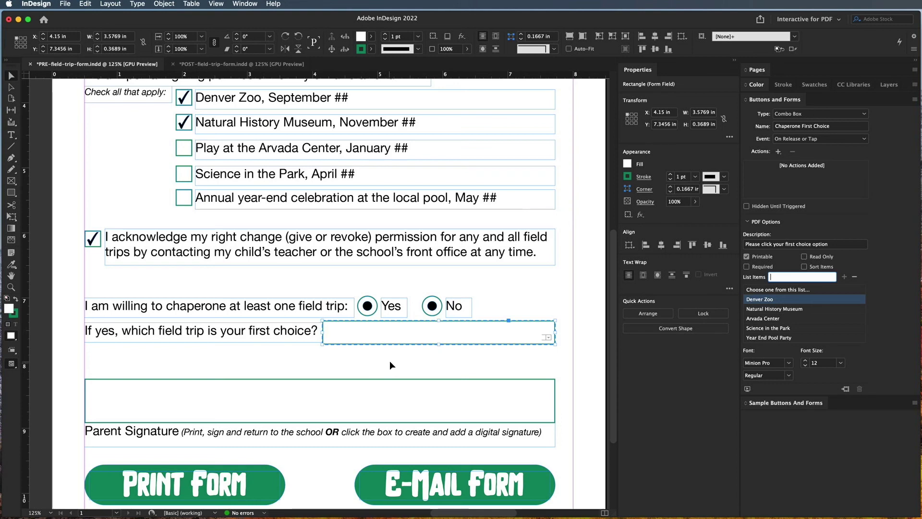
- Deselect the Chaperone First Choice combo box by selecting an empty area of the page
{"action": "left_click", "coordinate": [500, 359]}
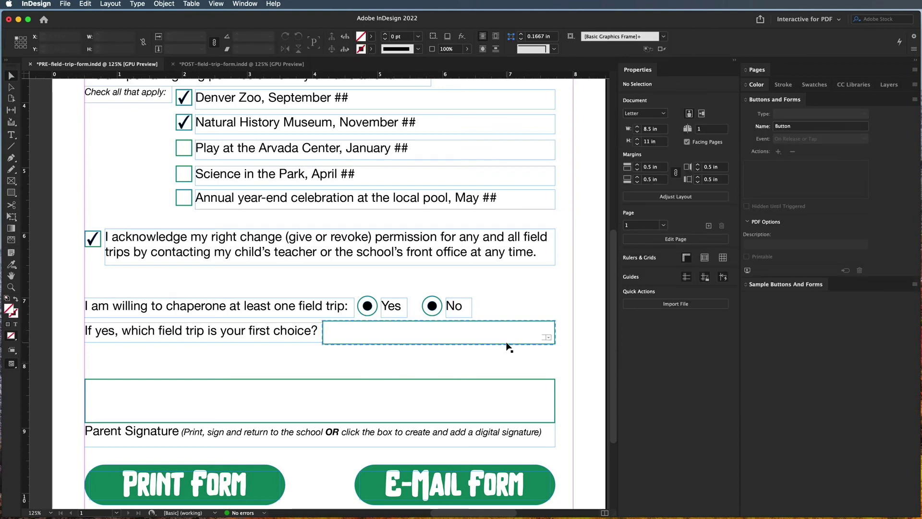